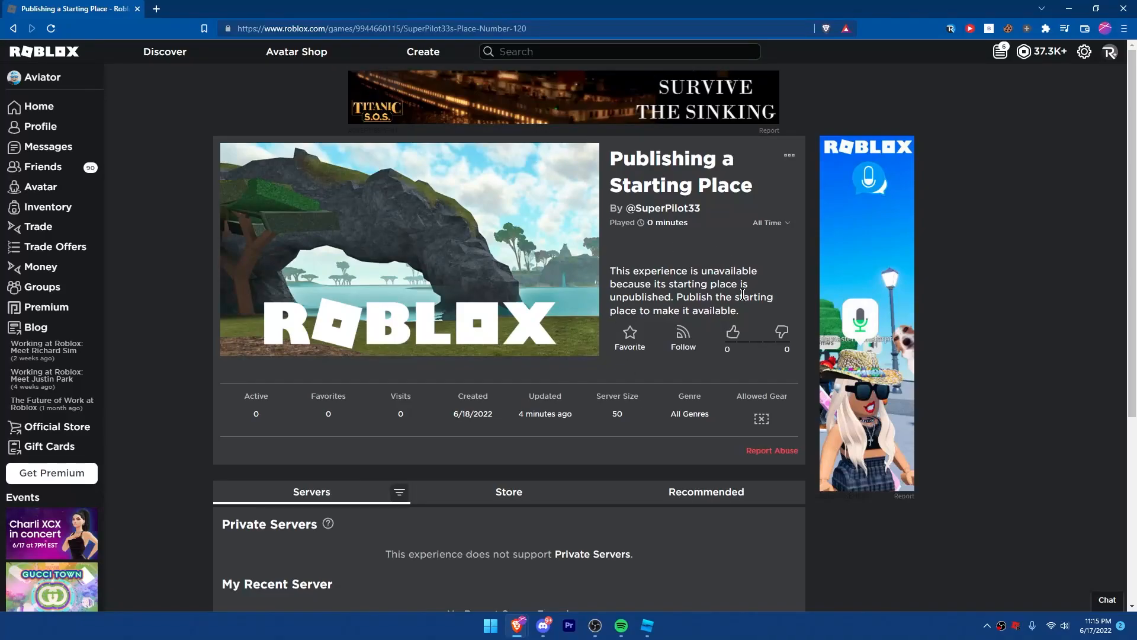
# Step: Review the unpublished-starting-place error message on the experience's web page
pyautogui.moveTo(669, 284)
pyautogui.mouseDown()
pyautogui.moveTo(729, 297)
pyautogui.moveTo(740, 312)
pyautogui.mouseUp()
pyautogui.click(612, 271)
pyautogui.moveTo(612, 271); pyautogui.dragTo(707, 284)
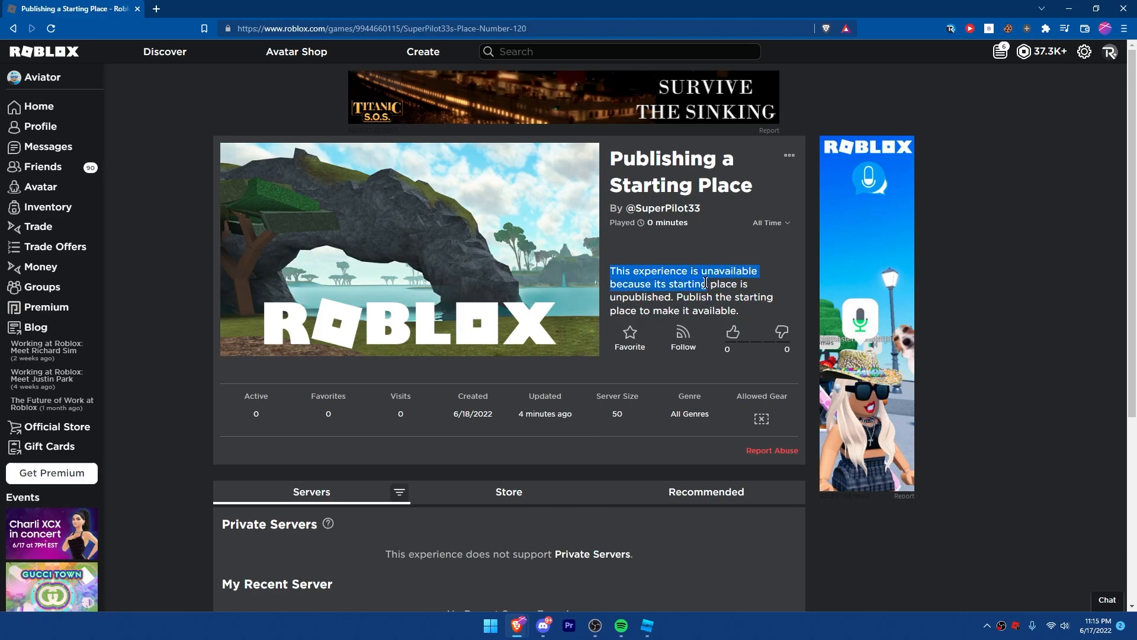
pyautogui.moveTo(707, 284)
pyautogui.mouseDown()
pyautogui.moveTo(671, 300)
pyautogui.moveTo(743, 310)
pyautogui.mouseUp()
pyautogui.click(741, 310)
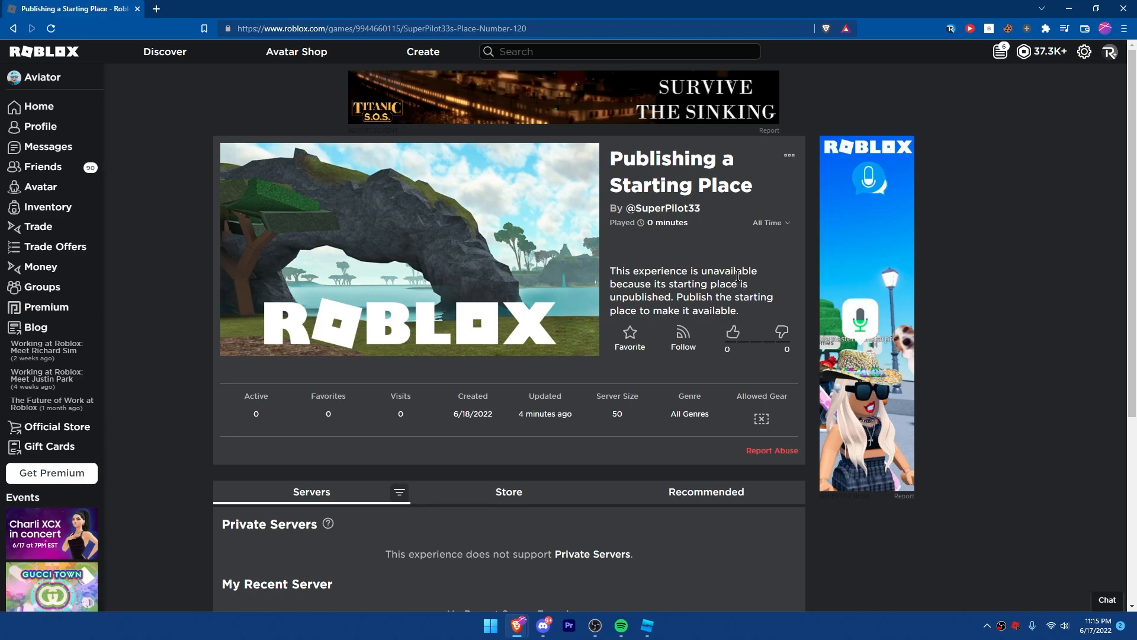
pyautogui.moveTo(647, 626)
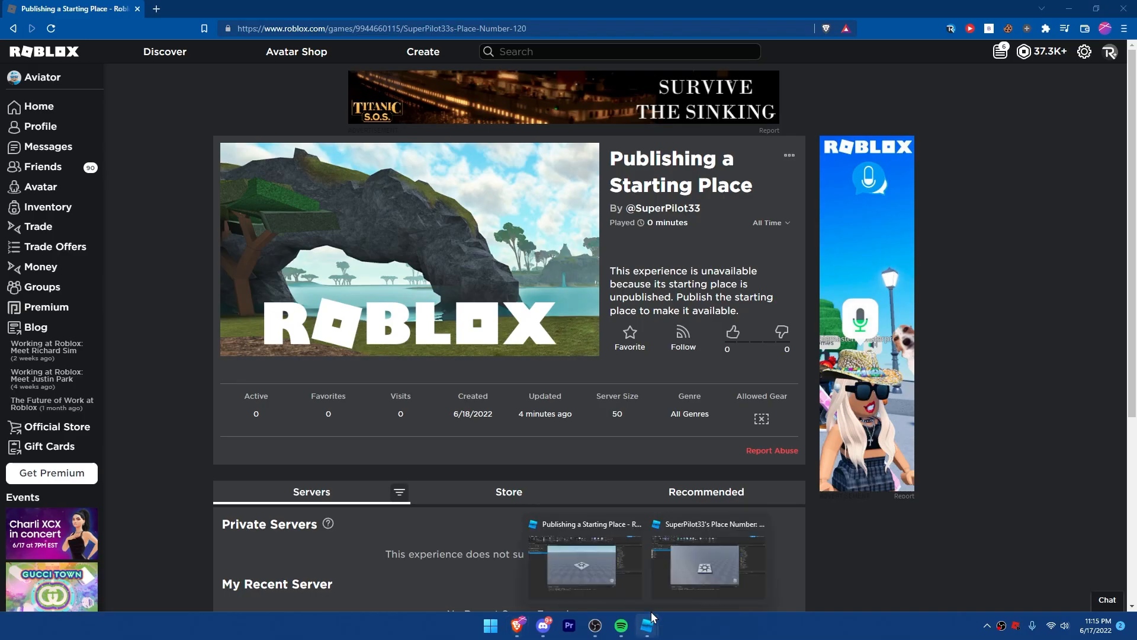
# Step: Bring Roblox Studio up maximized out of Full Screen and widen the Explorer panel
pyautogui.click(625, 573)
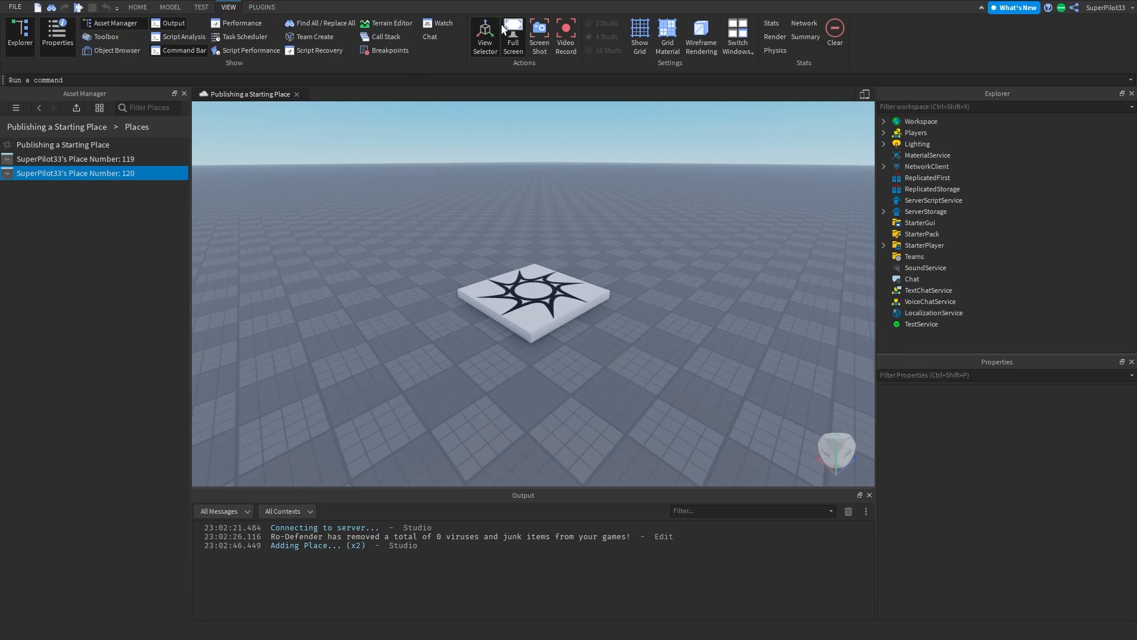
pyautogui.click(513, 34)
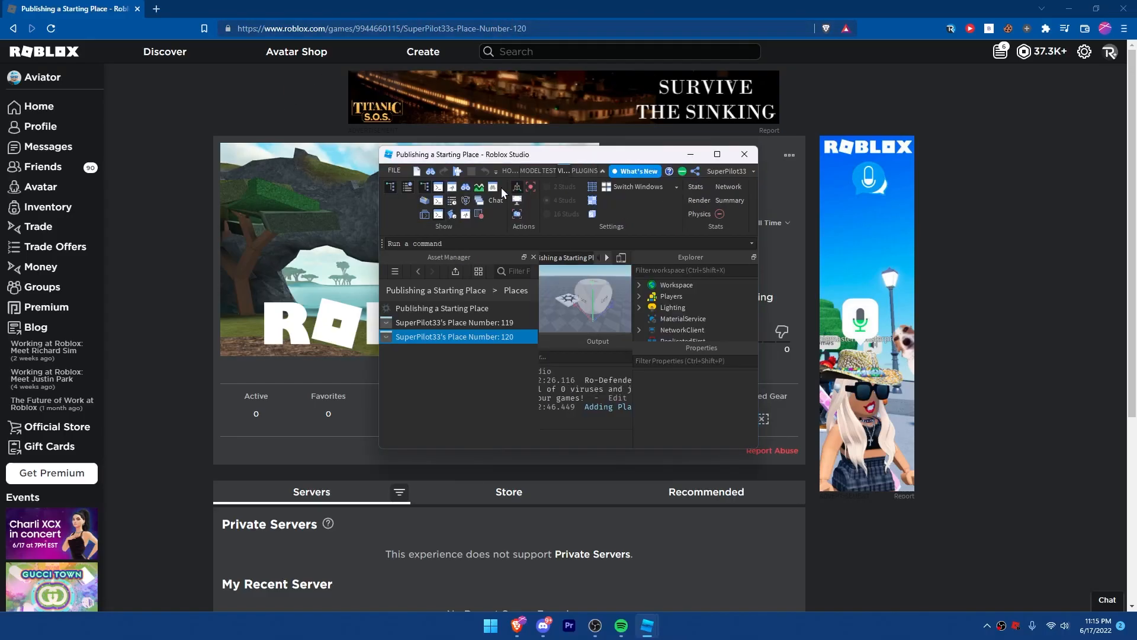
pyautogui.click(718, 154)
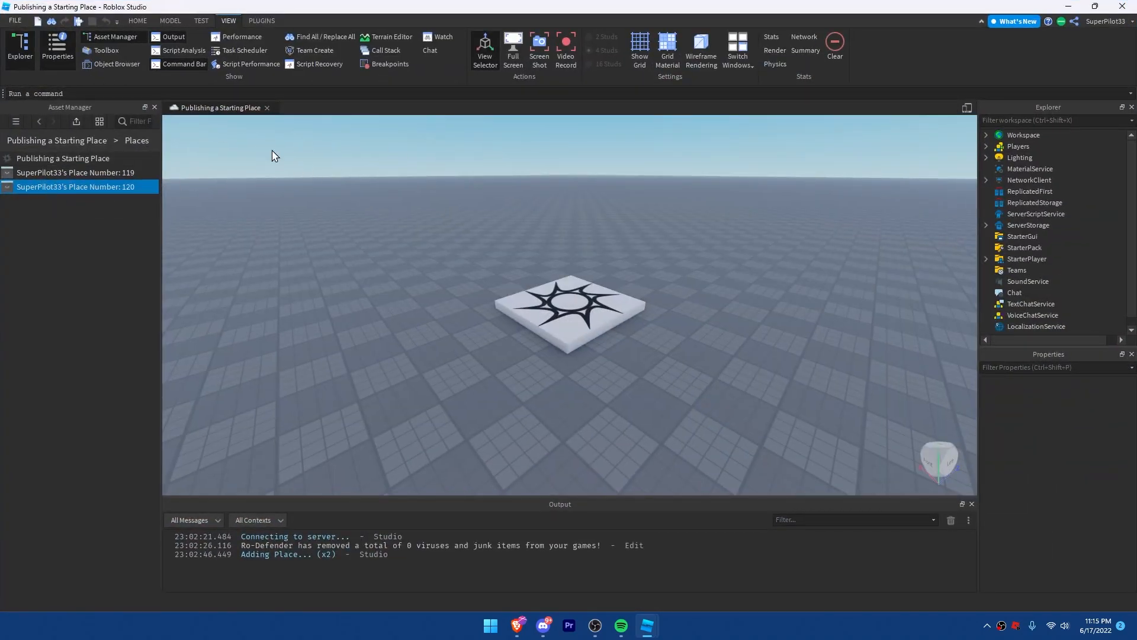
pyautogui.moveTo(272, 156); pyautogui.dragTo(739, 413)
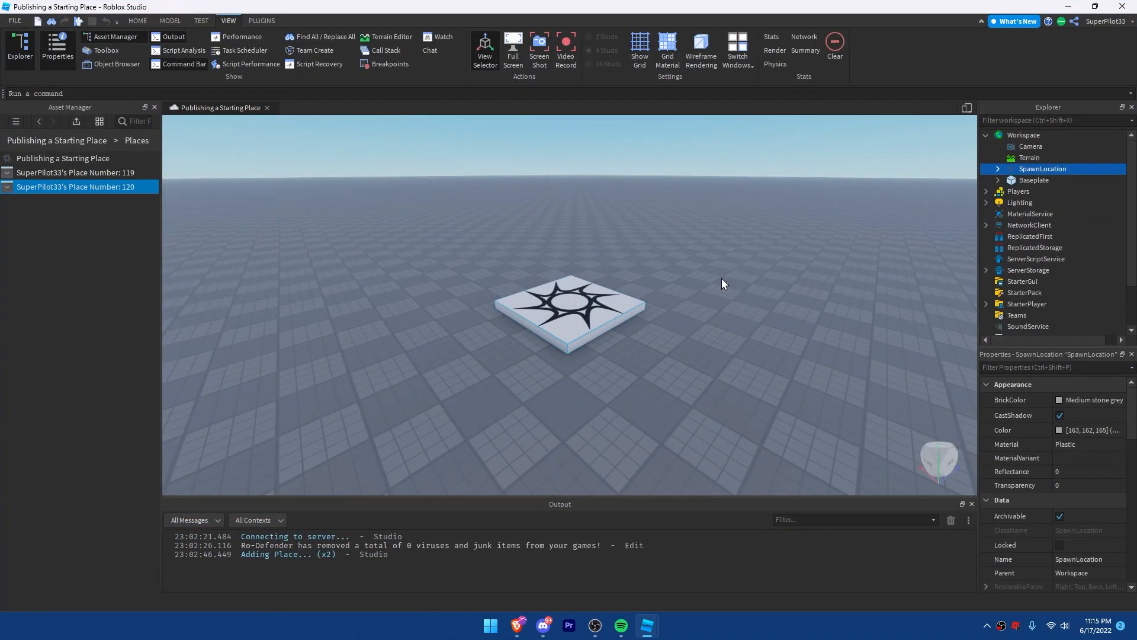
pyautogui.click(722, 284)
pyautogui.moveTo(978, 186)
pyautogui.mouseDown()
pyautogui.moveTo(836, 182)
pyautogui.moveTo(851, 182)
pyautogui.mouseUp()
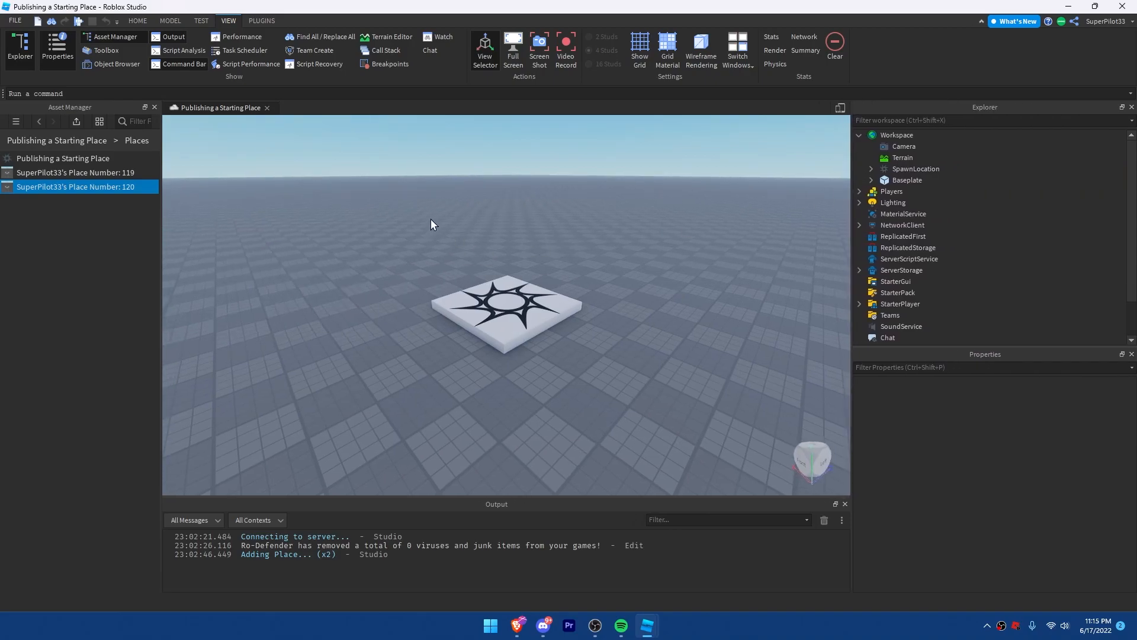
# Step: Publish the place to Roblox with Alt+P, then again via File > Publish to Roblox
pyautogui.hotkey('alt', 'p')
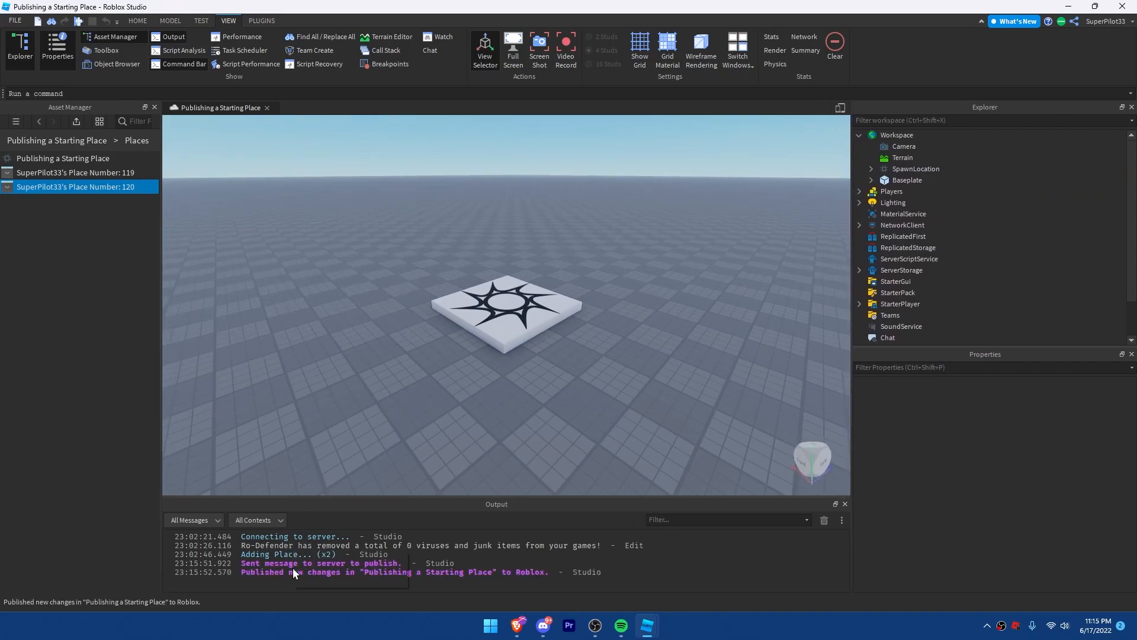
pyautogui.moveTo(407, 563); pyautogui.dragTo(239, 566)
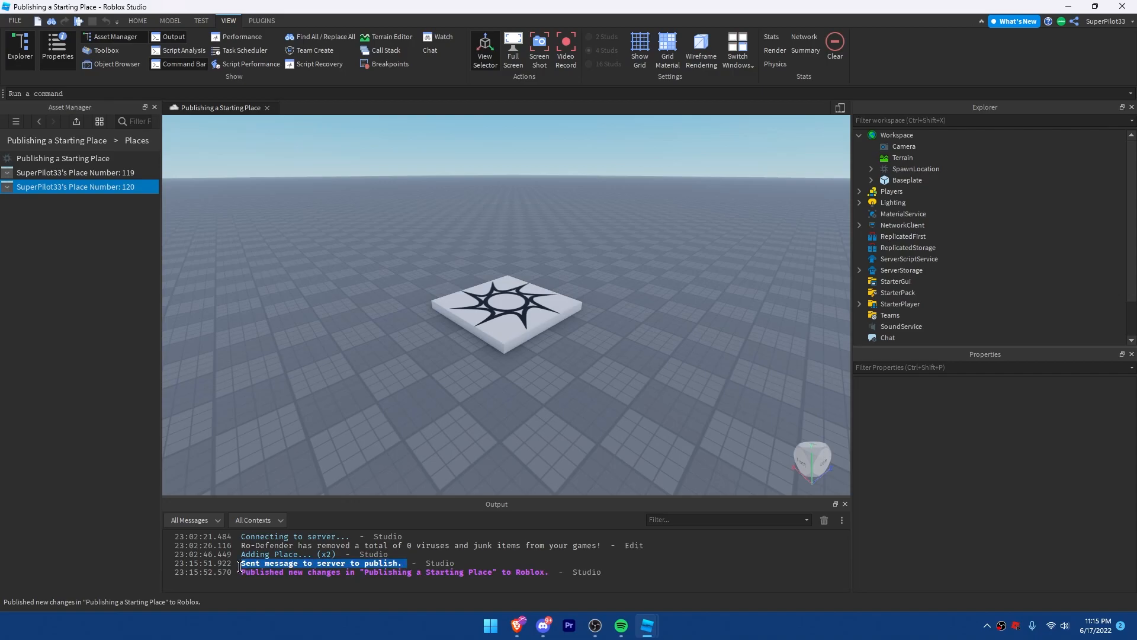
pyautogui.click(381, 578)
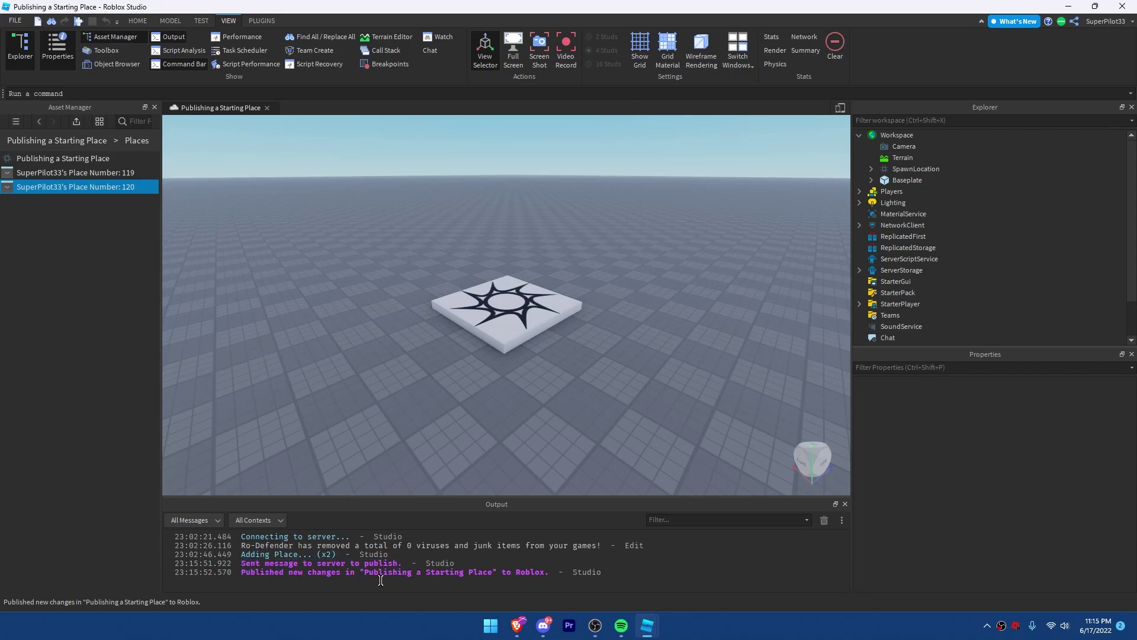
pyautogui.click(16, 20)
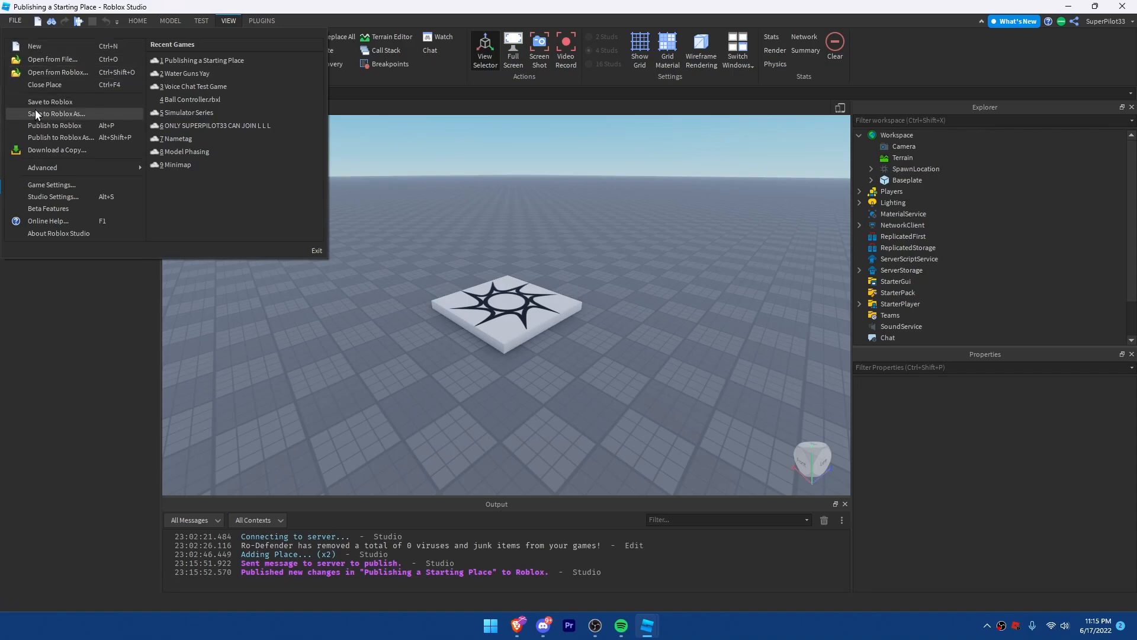
pyautogui.click(39, 126)
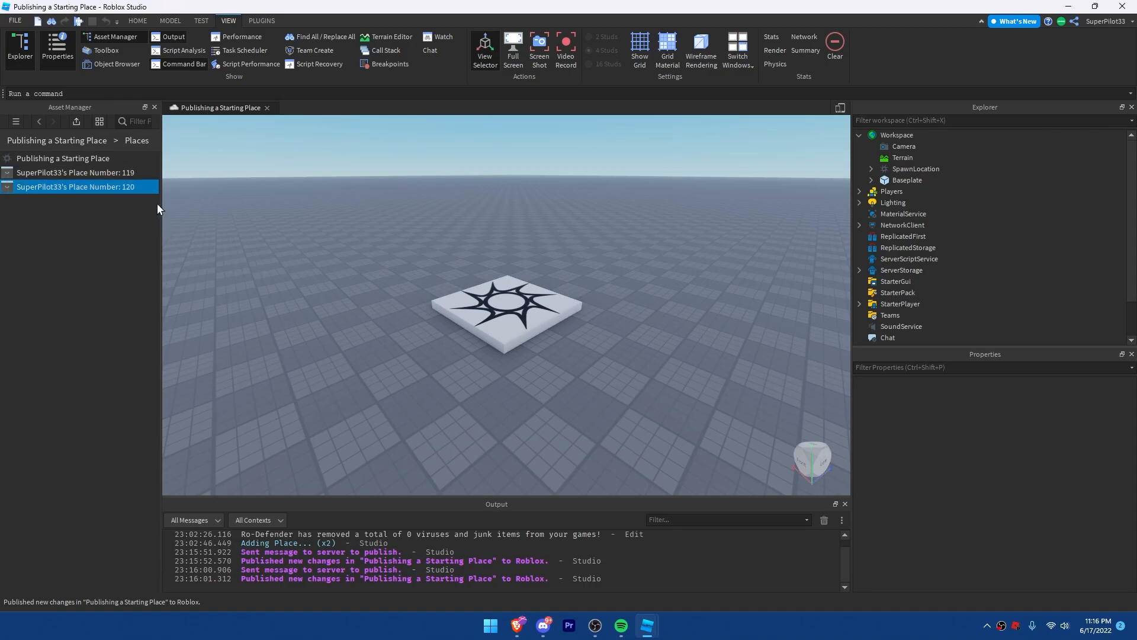
pyautogui.click(73, 160)
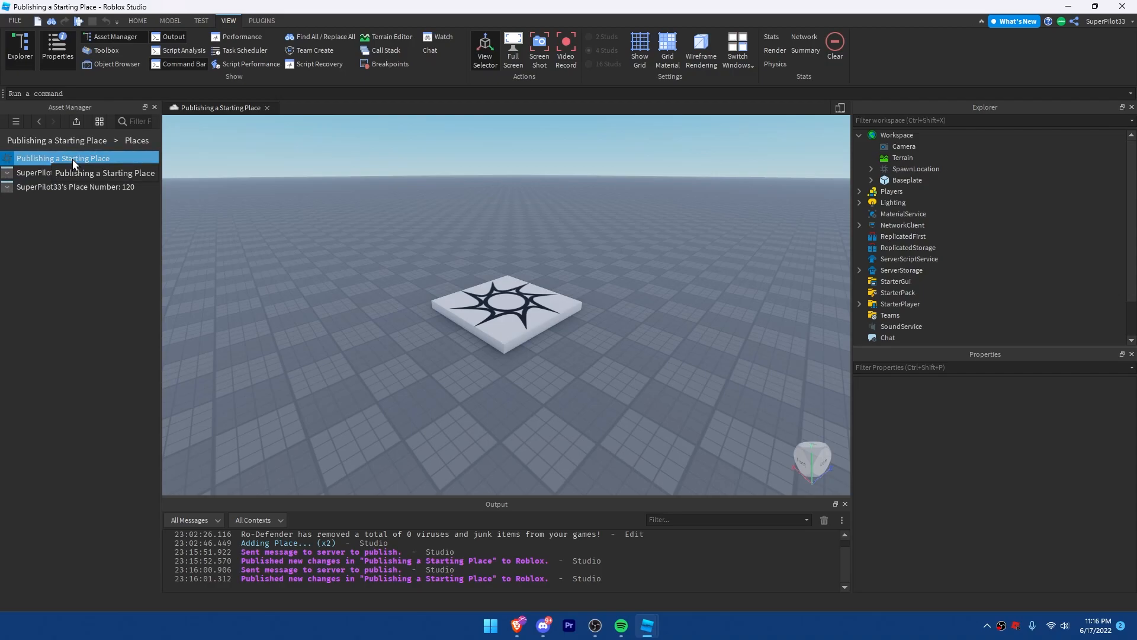
pyautogui.rightClick(72, 159)
pyautogui.click(108, 265)
pyautogui.click(74, 159)
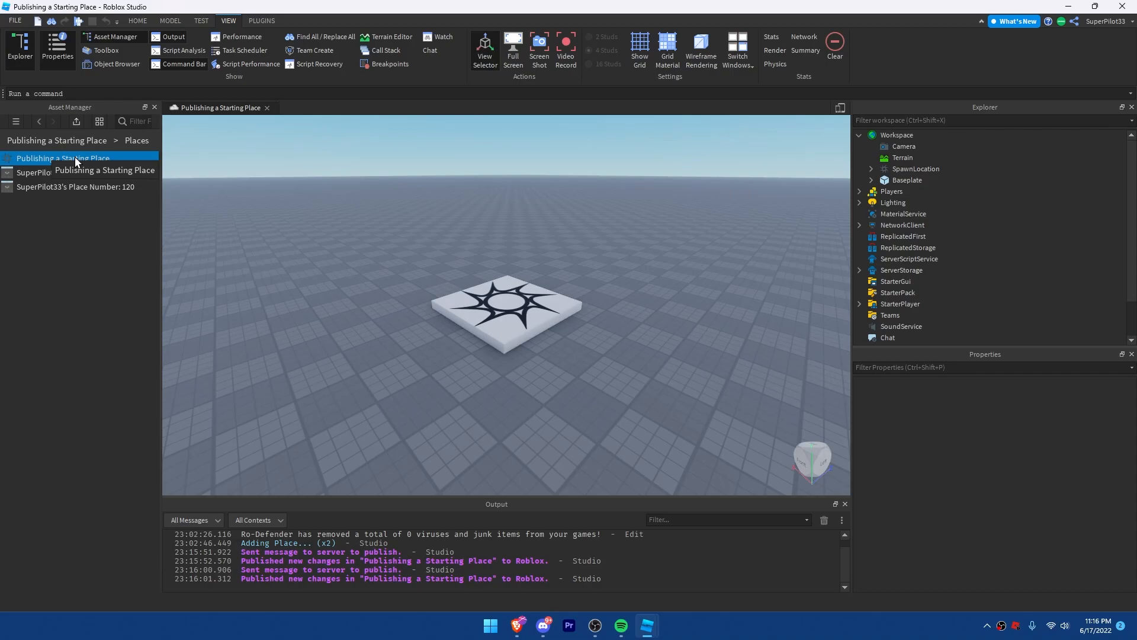
pyautogui.moveTo(427, 189); pyautogui.dragTo(434, 205, button='right')
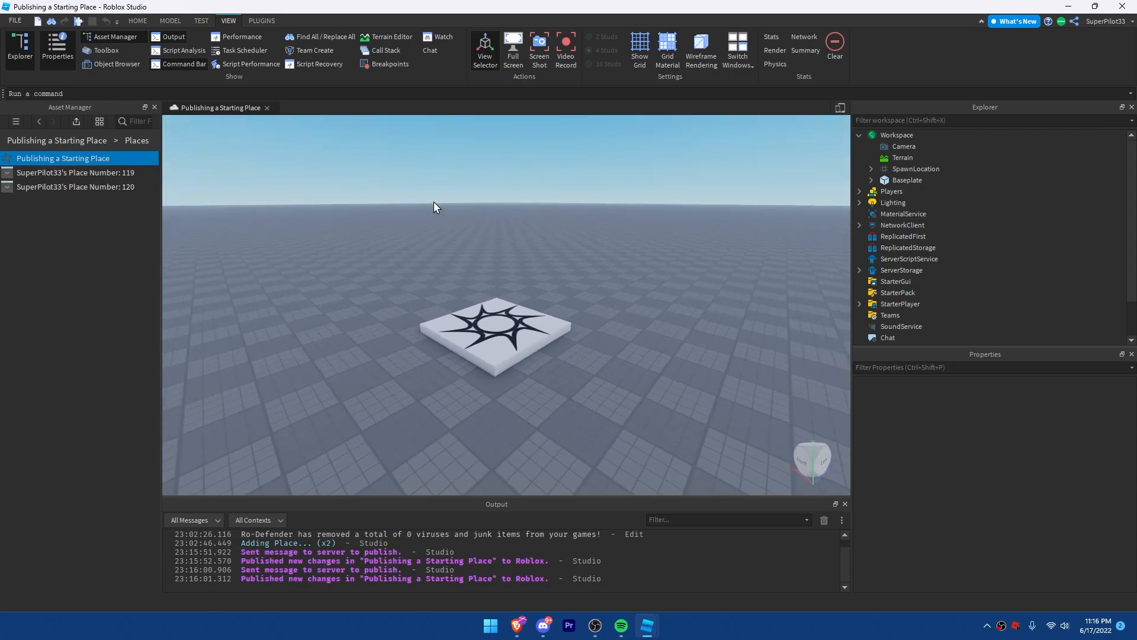
pyautogui.moveTo(648, 626)
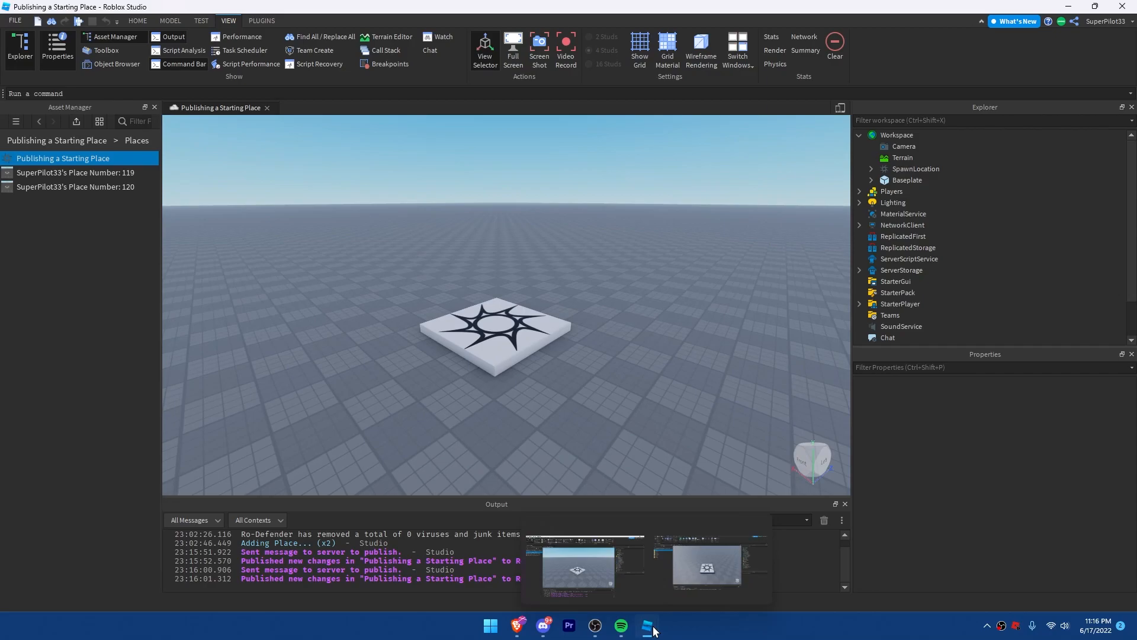
# Step: In the other Studio window, open the 'Publishing a Starting Place' start place from the Asset Manager Places folder
pyautogui.click(685, 565)
pyautogui.doubleClick(51, 149)
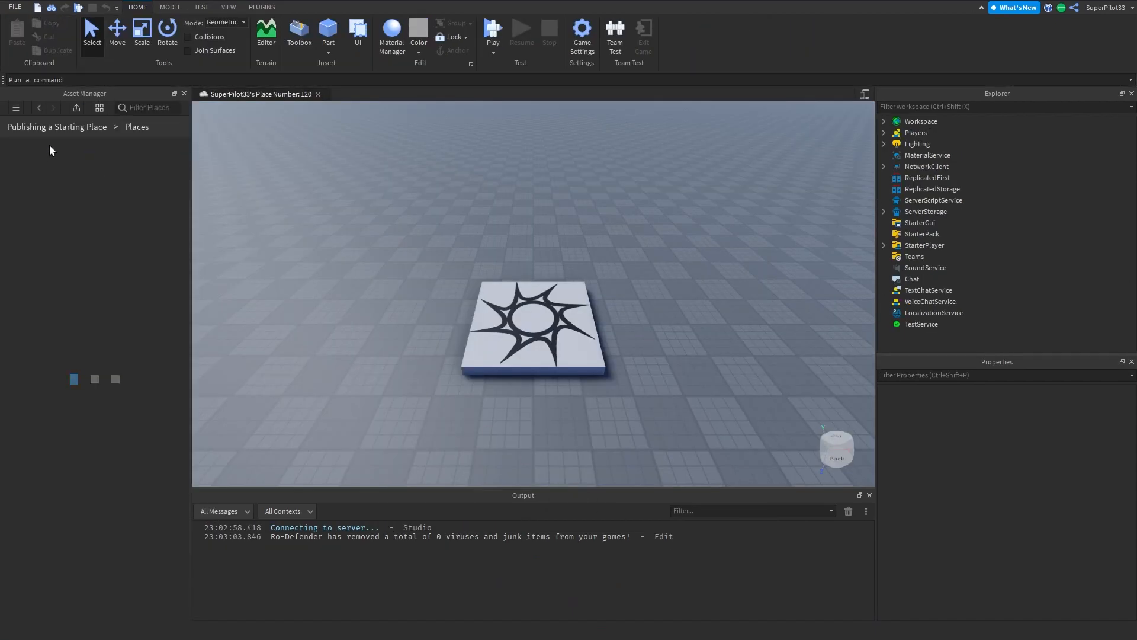
pyautogui.click(49, 146)
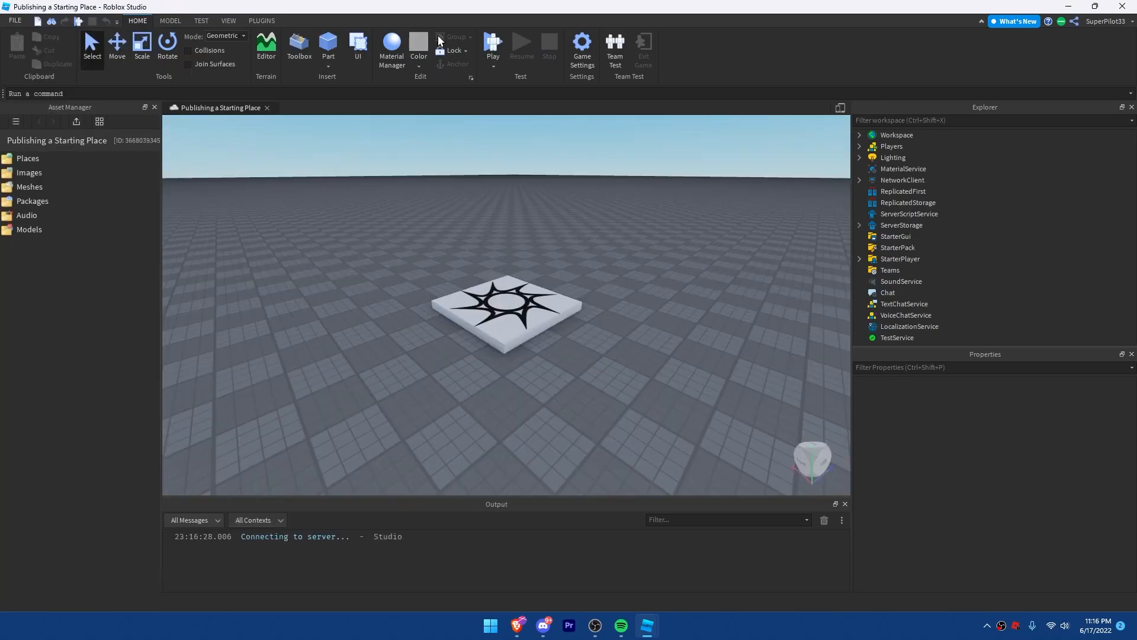
pyautogui.click(47, 158)
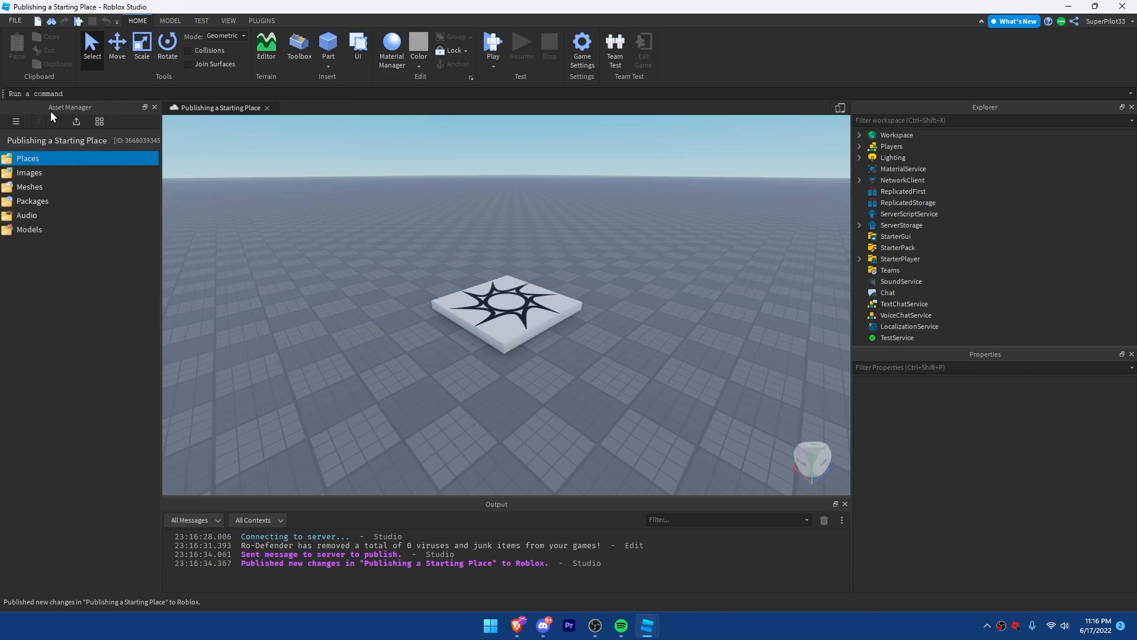
# Step: Reopen the Asset Manager from the View commands after toggling the ribbon
pyautogui.click(224, 22)
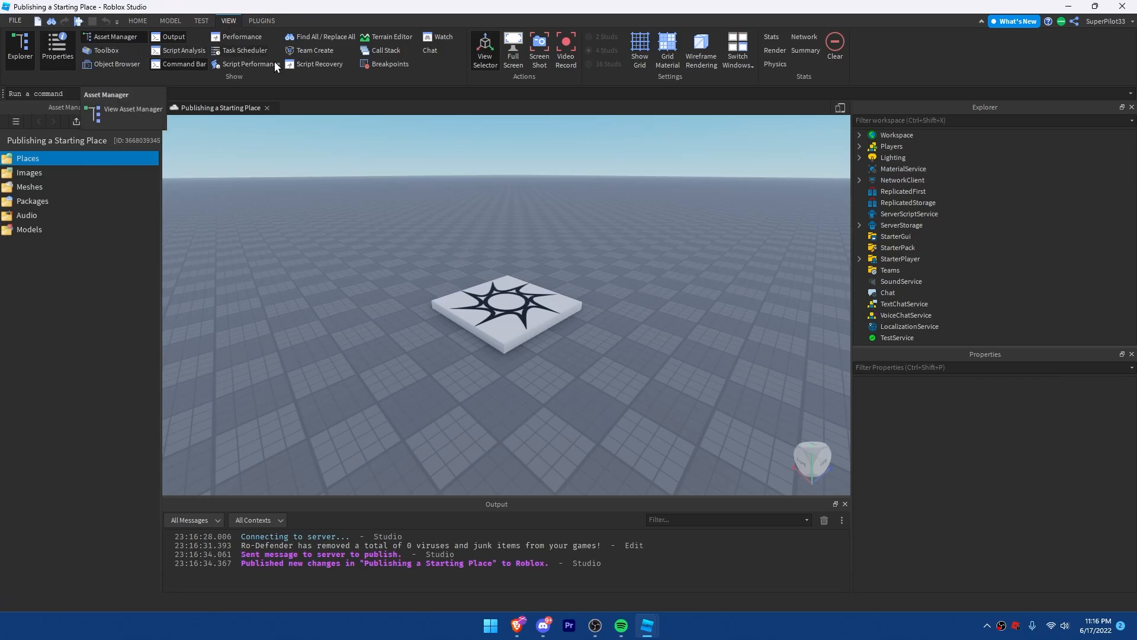
pyautogui.click(983, 23)
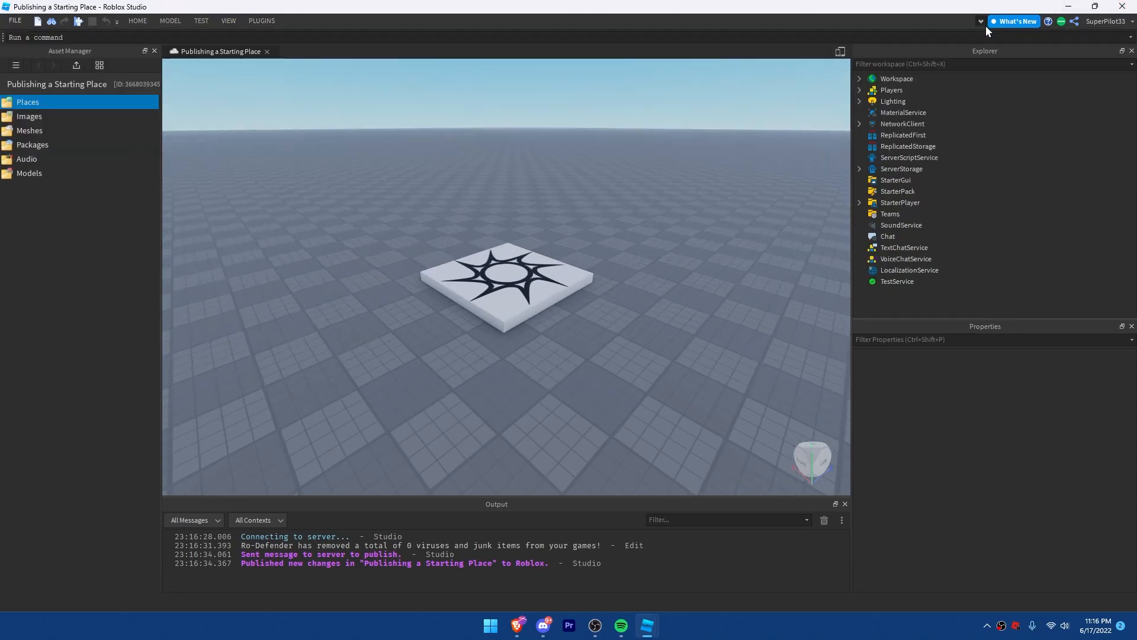
pyautogui.click(978, 21)
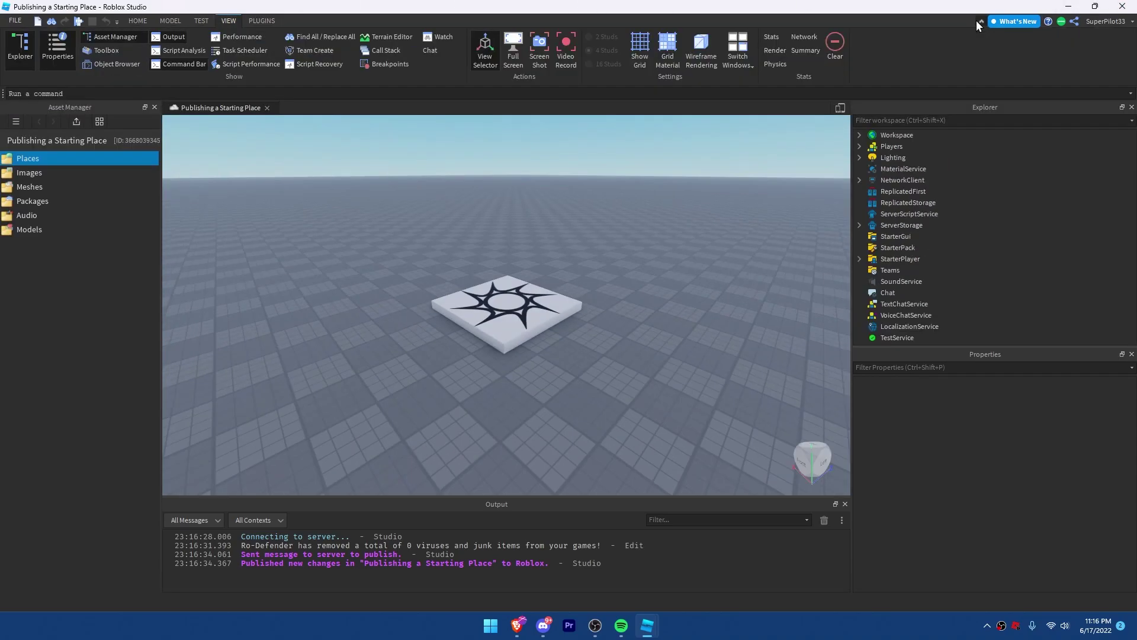
pyautogui.click(99, 38)
# Step: Select 'Publishing a Starting Place' in the Places folder and publish it with Alt+P
pyautogui.doubleClick(37, 160)
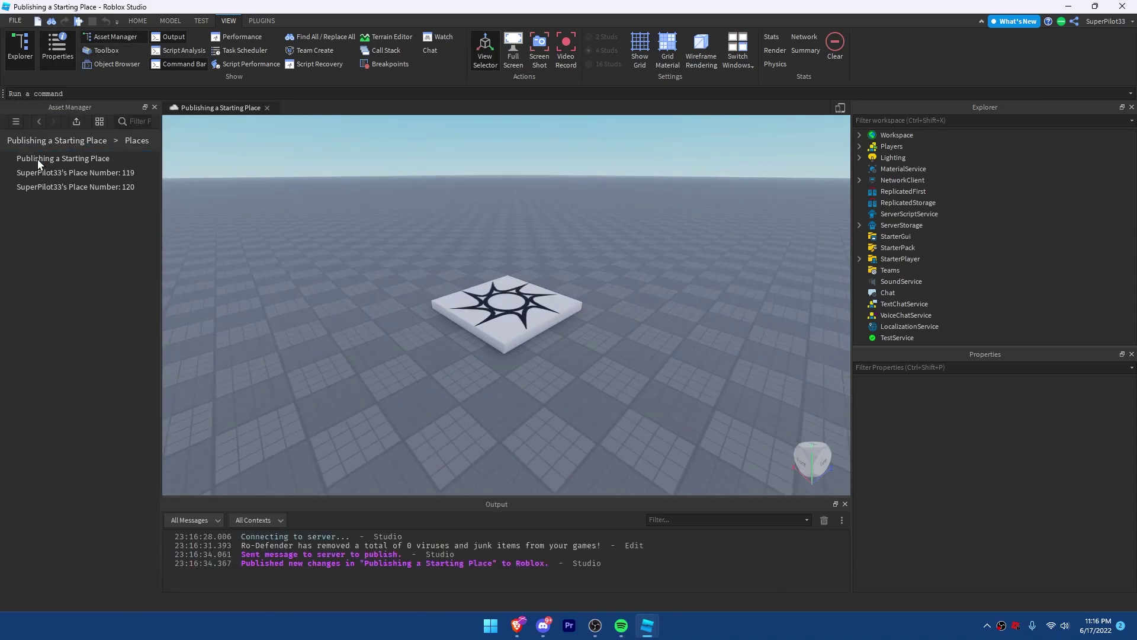
pyautogui.click(70, 158)
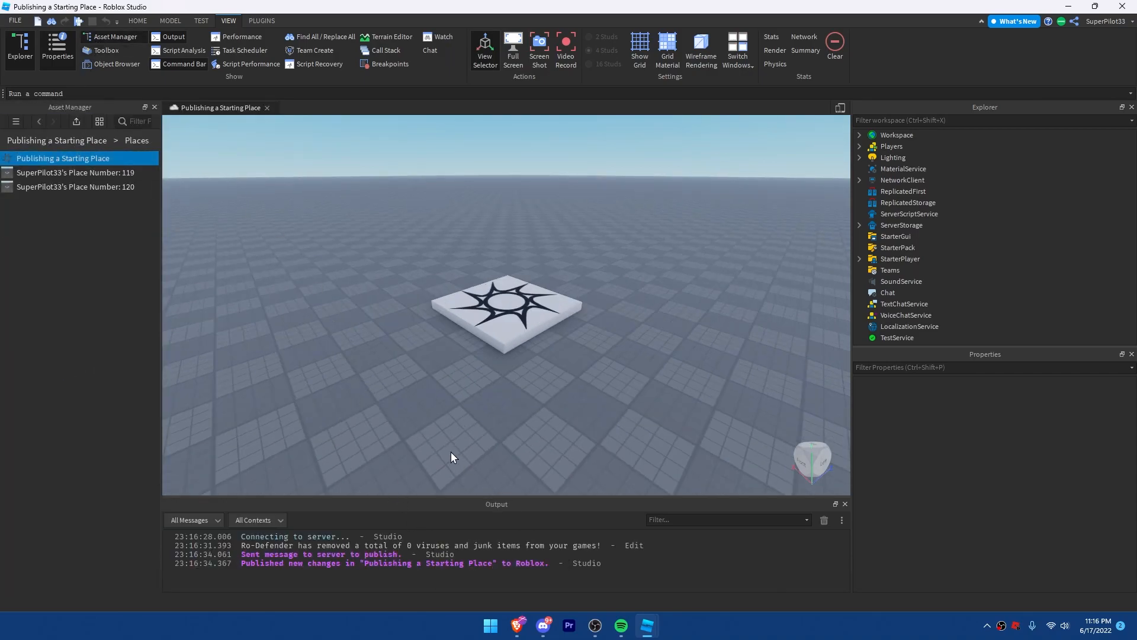
pyautogui.hotkey('alt', 'p')
pyautogui.hotkey('alt', 'p')
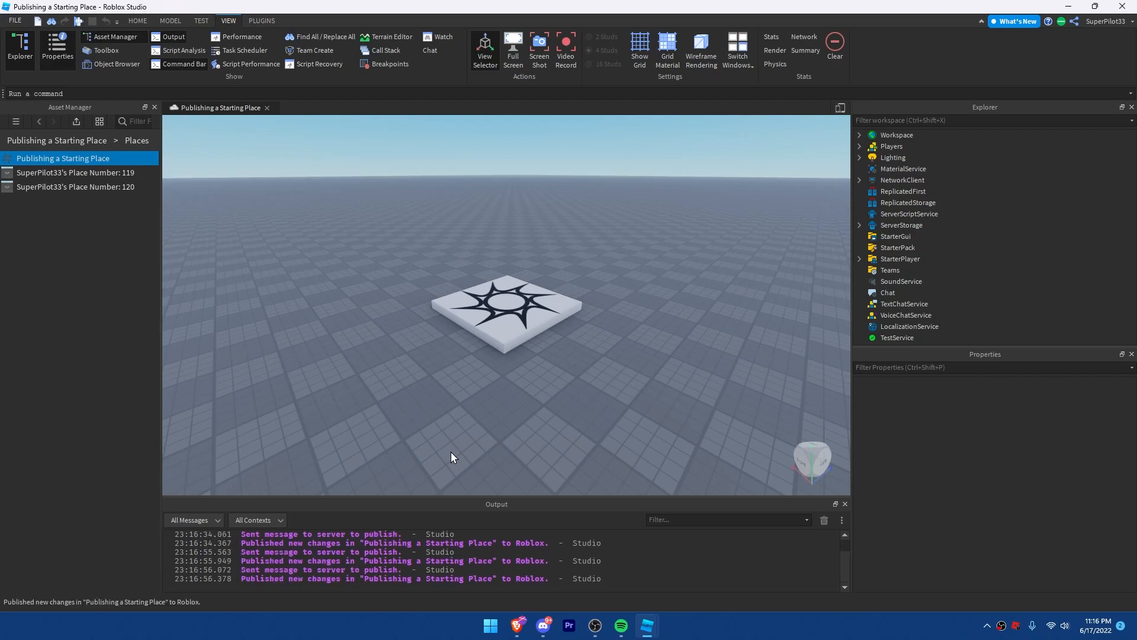
pyautogui.moveTo(518, 626)
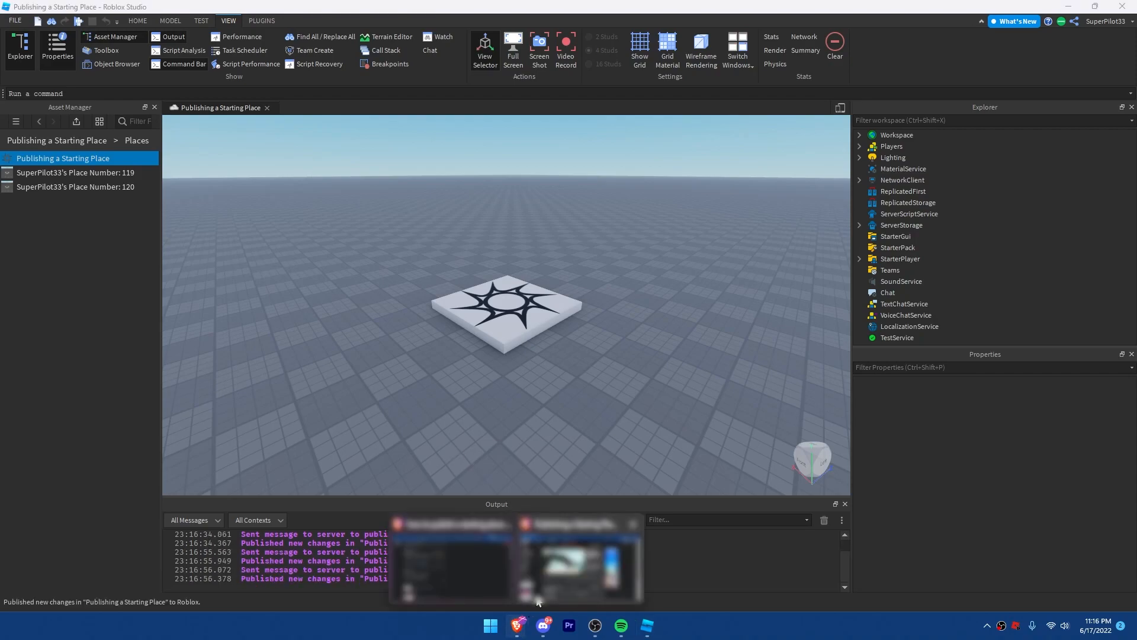
# Step: Return to the Brave browser and reload the game page
pyautogui.click(555, 578)
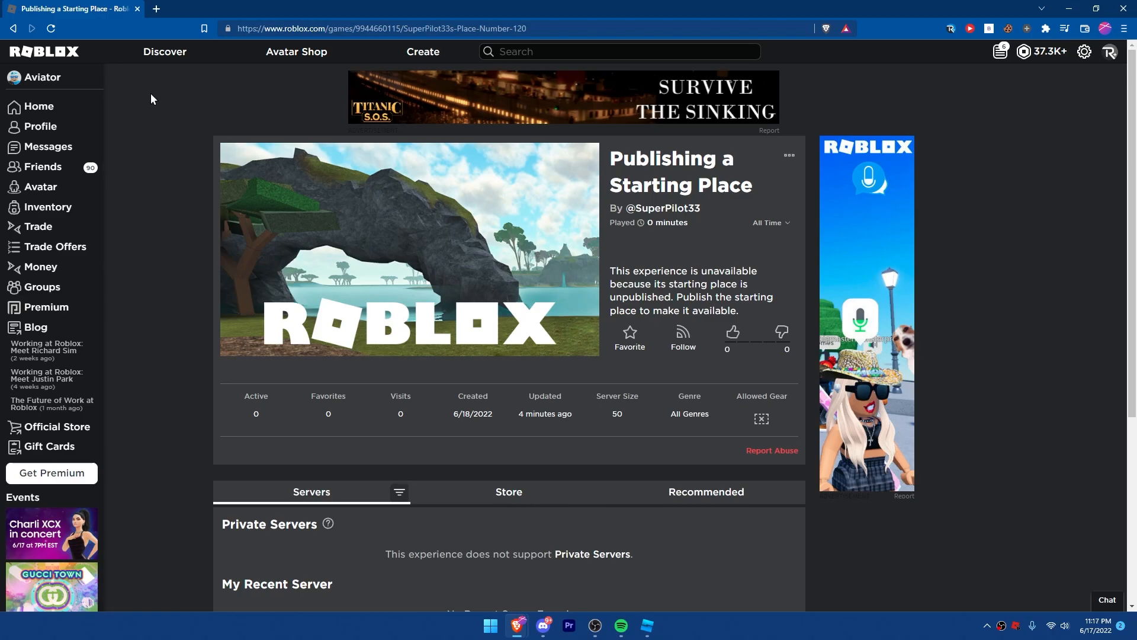
pyautogui.click(51, 29)
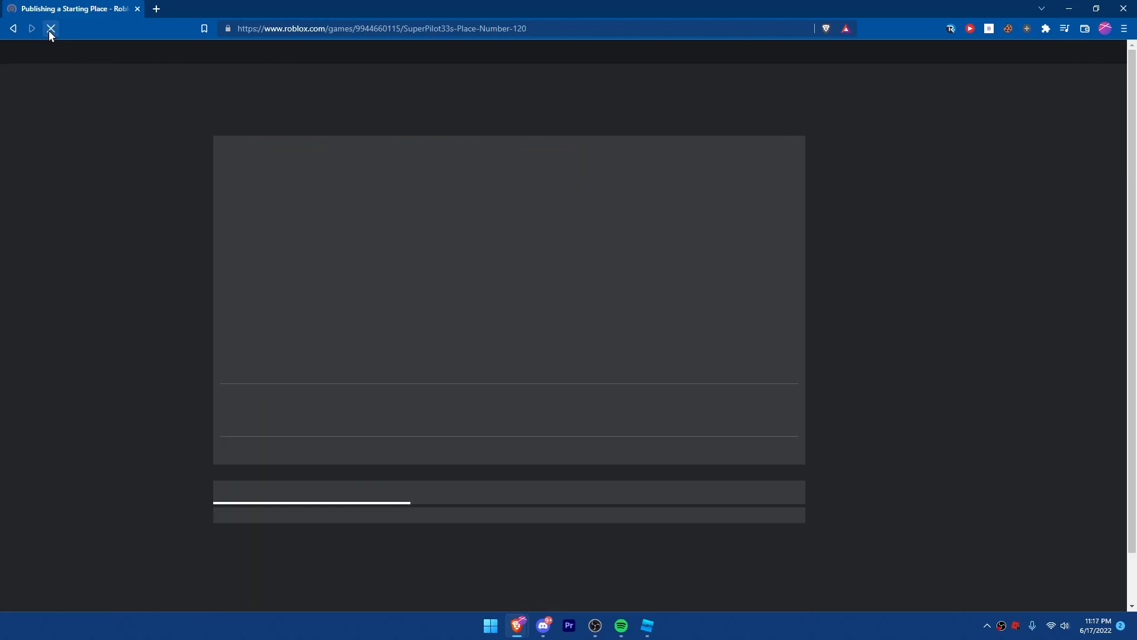